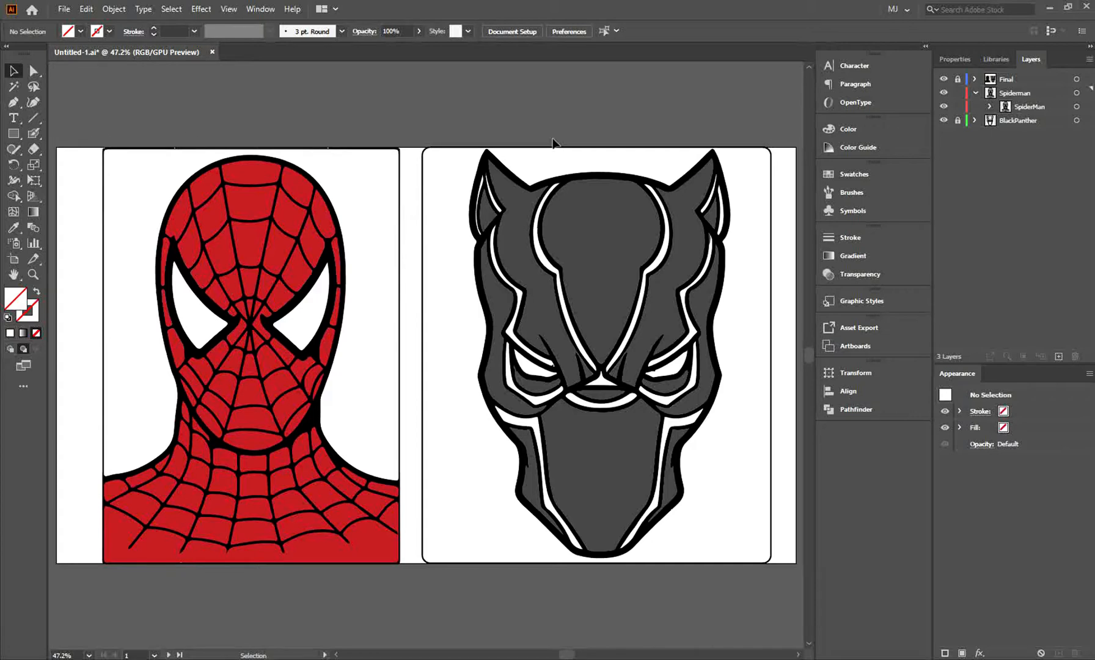
Switch to artboard 2 'Exercise' via the Artboards panel.
left_click(832, 345)
left_click(684, 354)
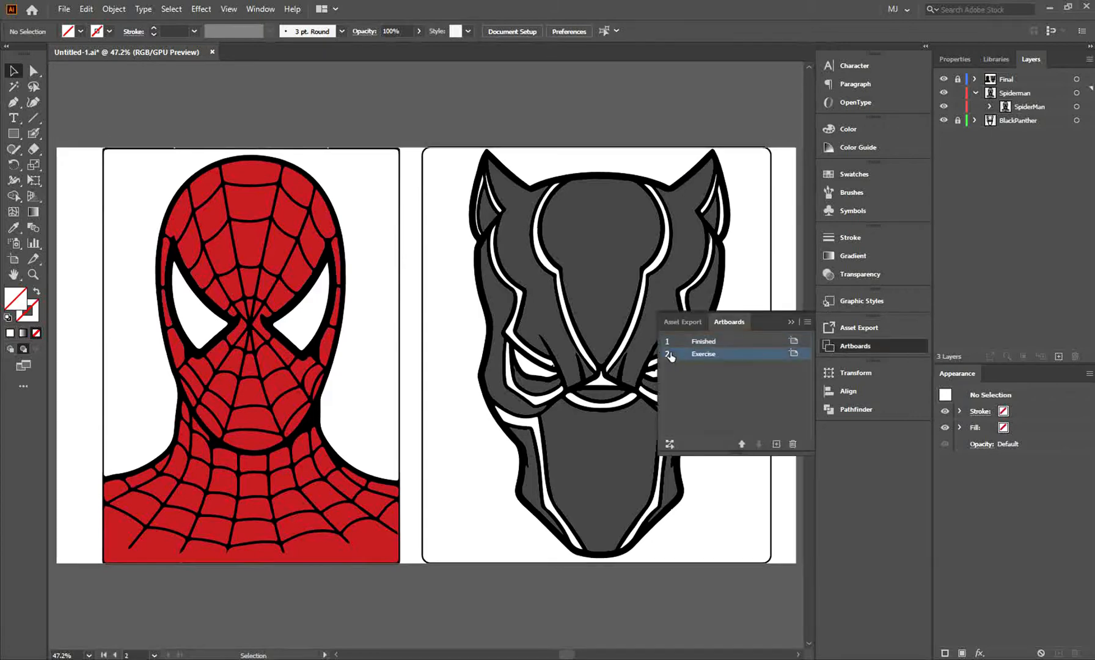
left_click(833, 345)
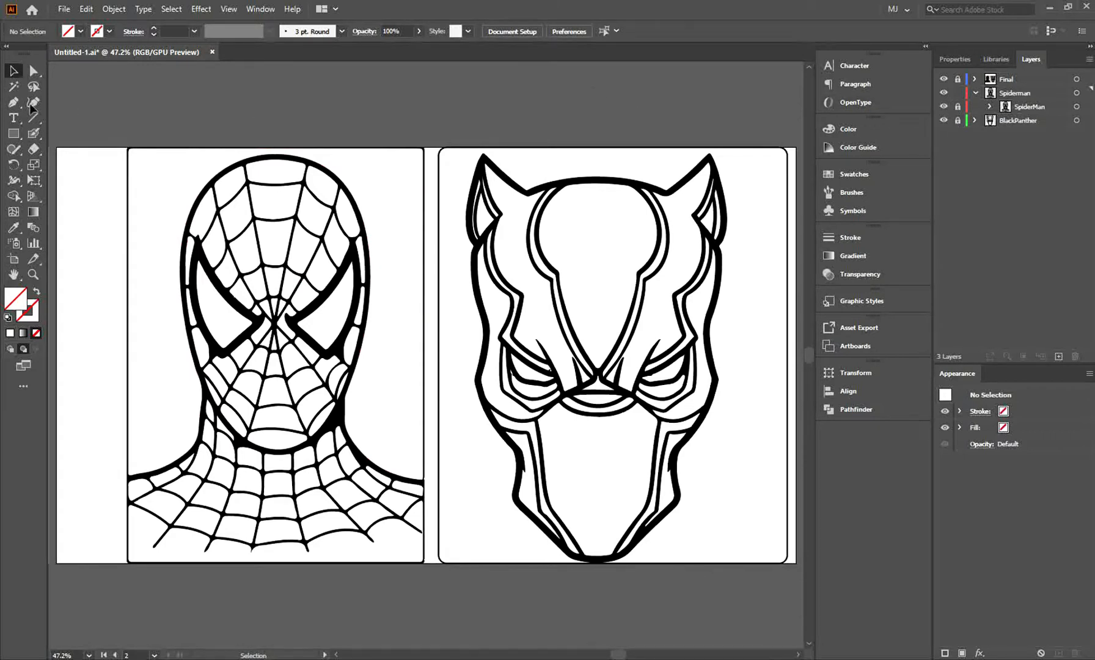
Choose the Blob Brush tool with red as the painting colour.
left_click(32, 132)
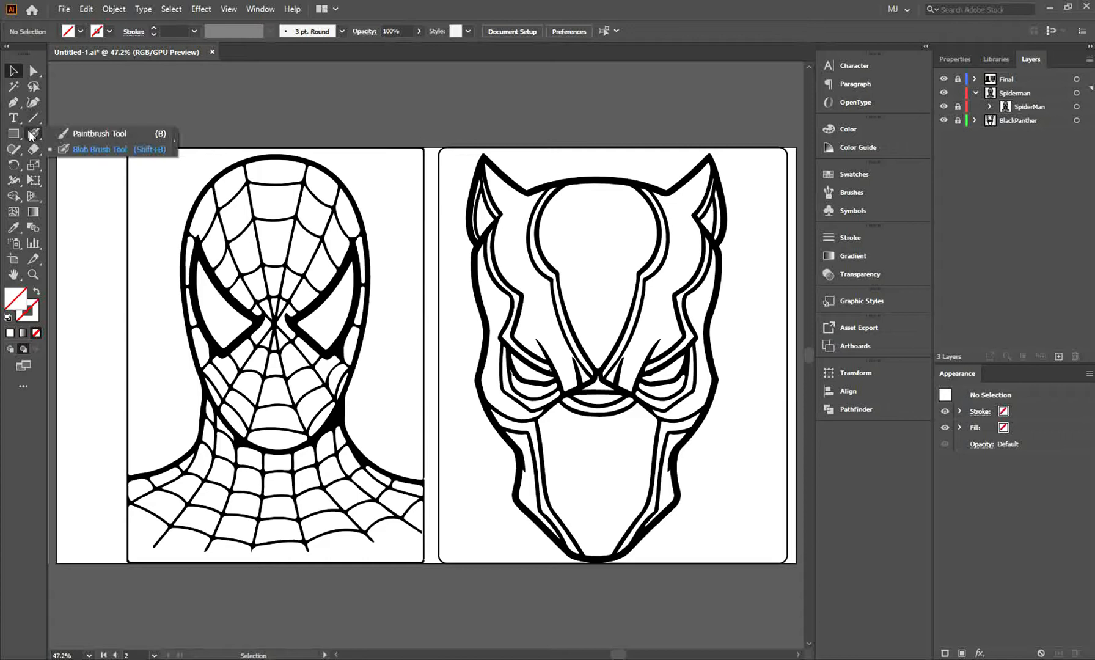
left_click(76, 152)
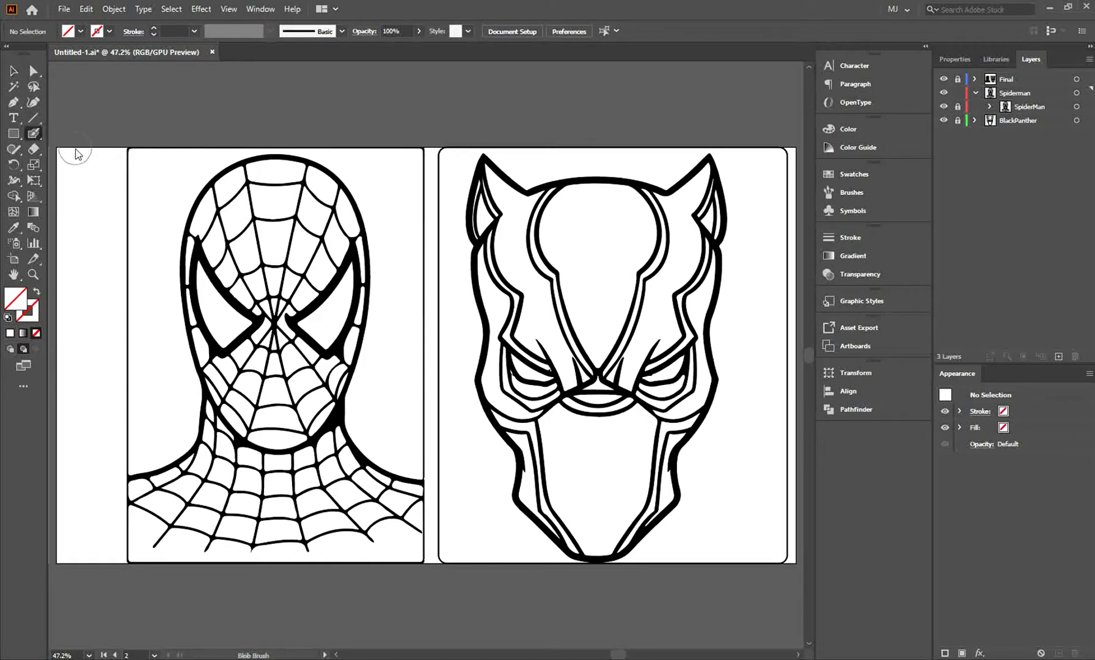
left_click(110, 32)
left_click(100, 56)
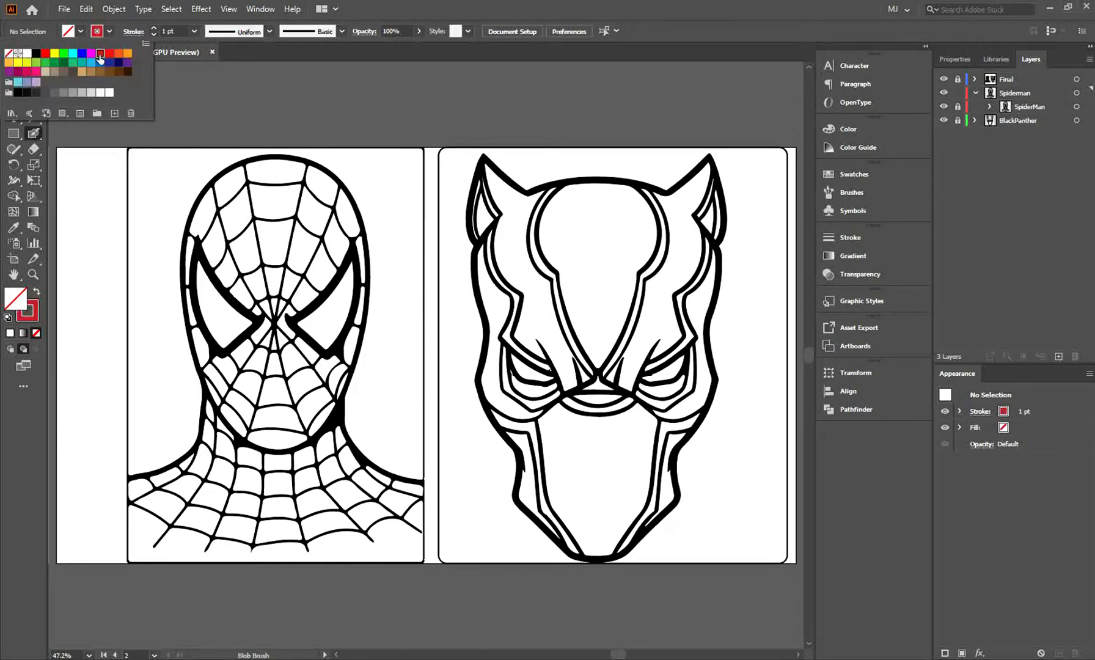
left_click(110, 31)
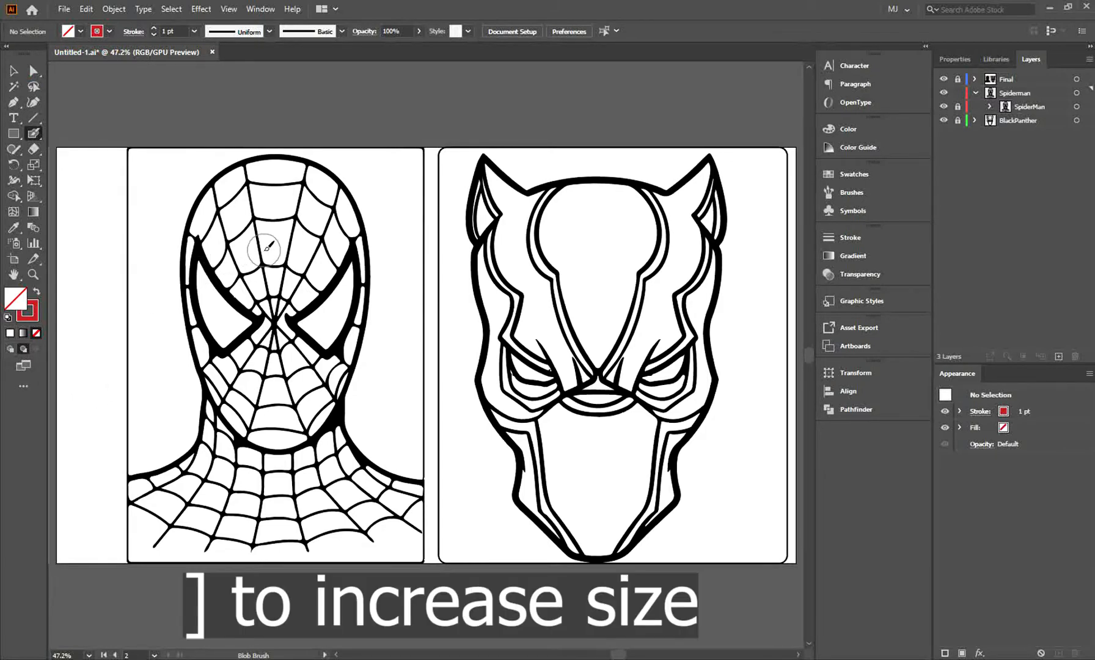
Enlarge the brush and paint a red blob over Spider-Man's whole head and shoulders.
key("bracketright")
key("bracketright")
key("bracketright")
key("bracketright")
key("bracketright")
key("bracketright")
key("bracketright")
key("bracketright")
mouse_move(268, 246)
left_mouse_down()
mouse_move(298, 428)
mouse_move(377, 551)
left_mouse_up()
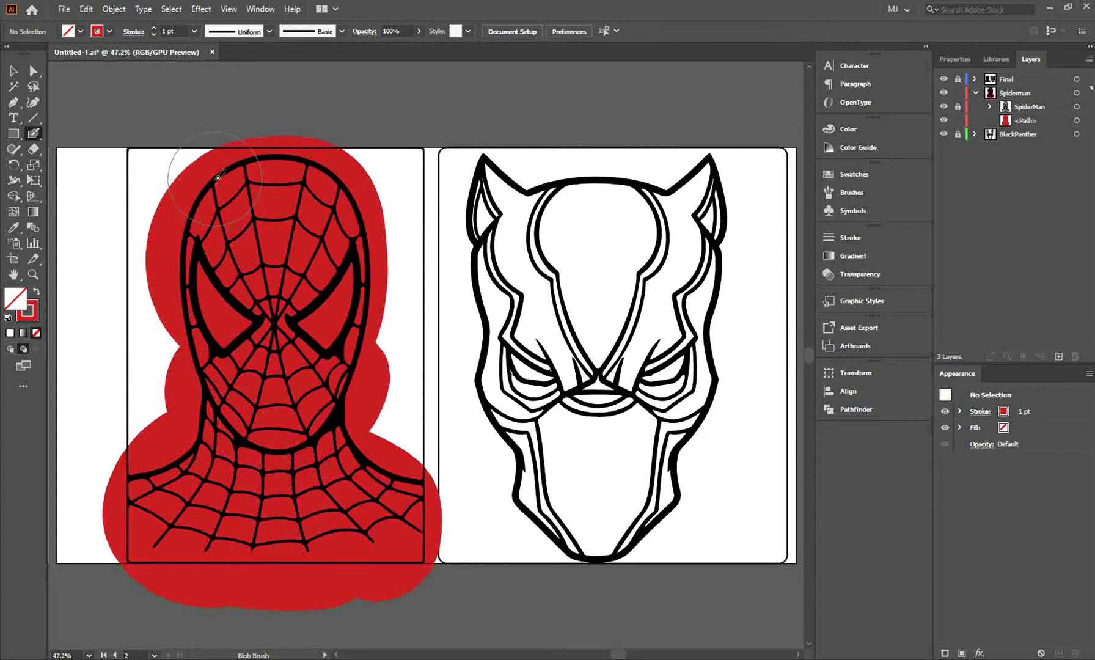
Switch the painting colour to white and shrink the brush.
left_click(110, 32)
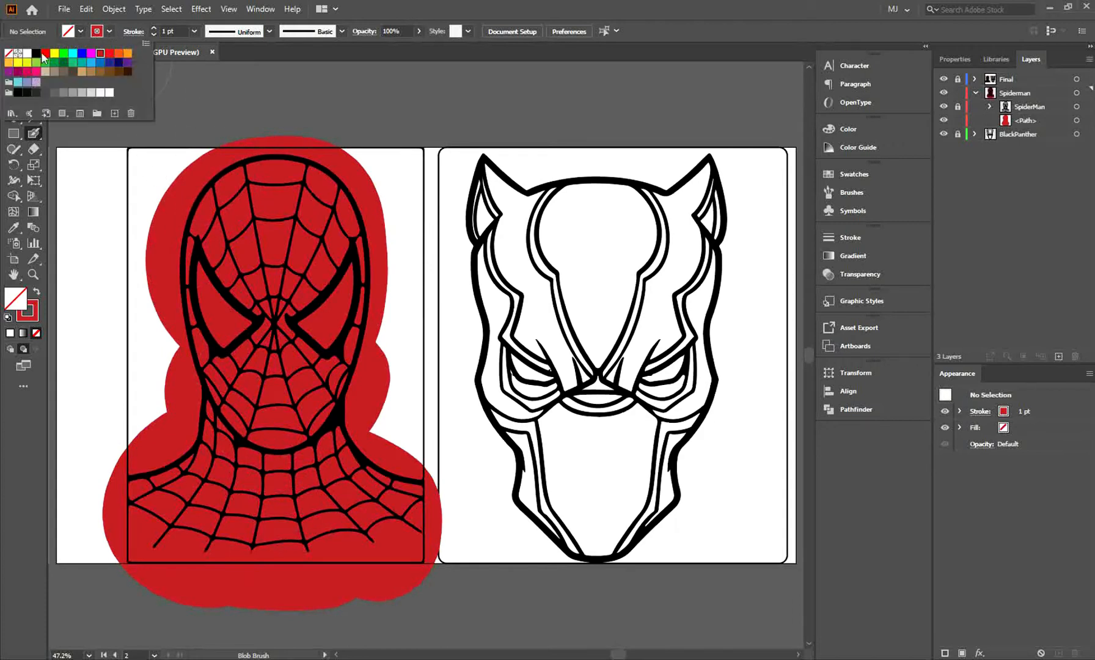
left_click(25, 57)
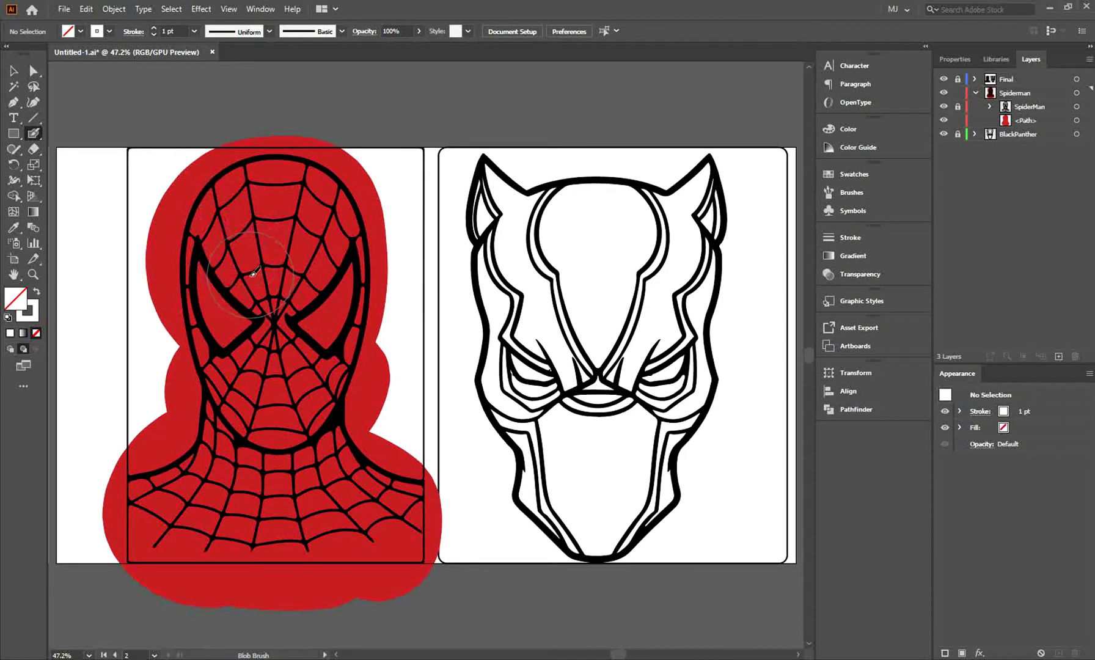
key("bracketleft")
key("bracketleft")
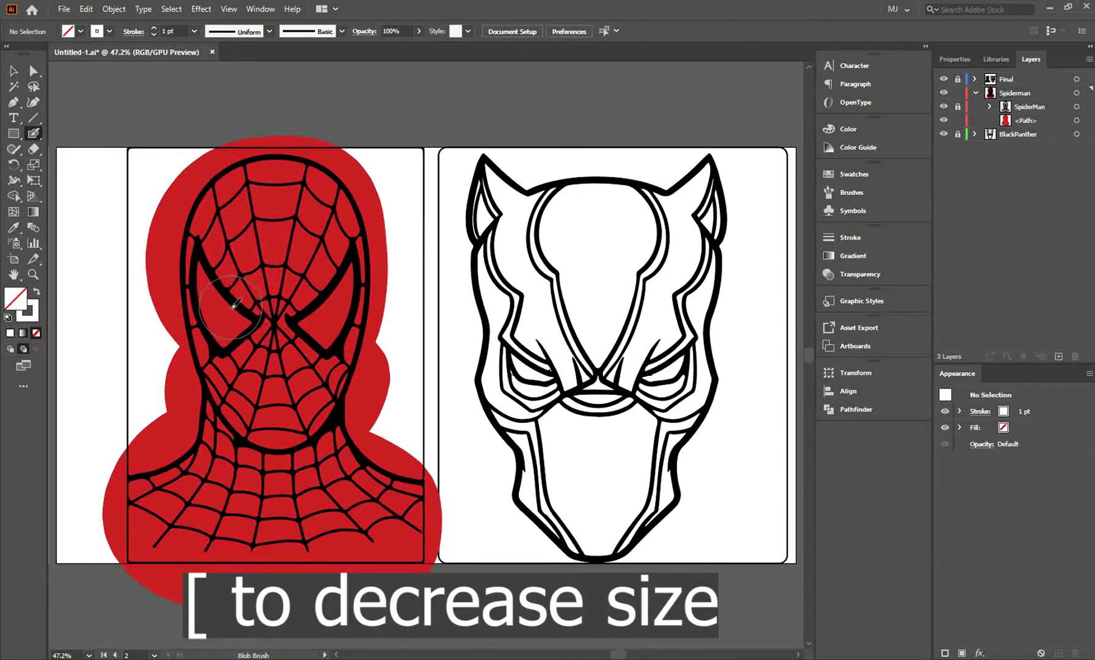
key("bracketleft")
key("bracketleft")
Paint both eye openings white and move the eye path above the red fill in Layers.
left_click_drag(226, 316, 210, 272)
left_click_drag(313, 329, 351, 265)
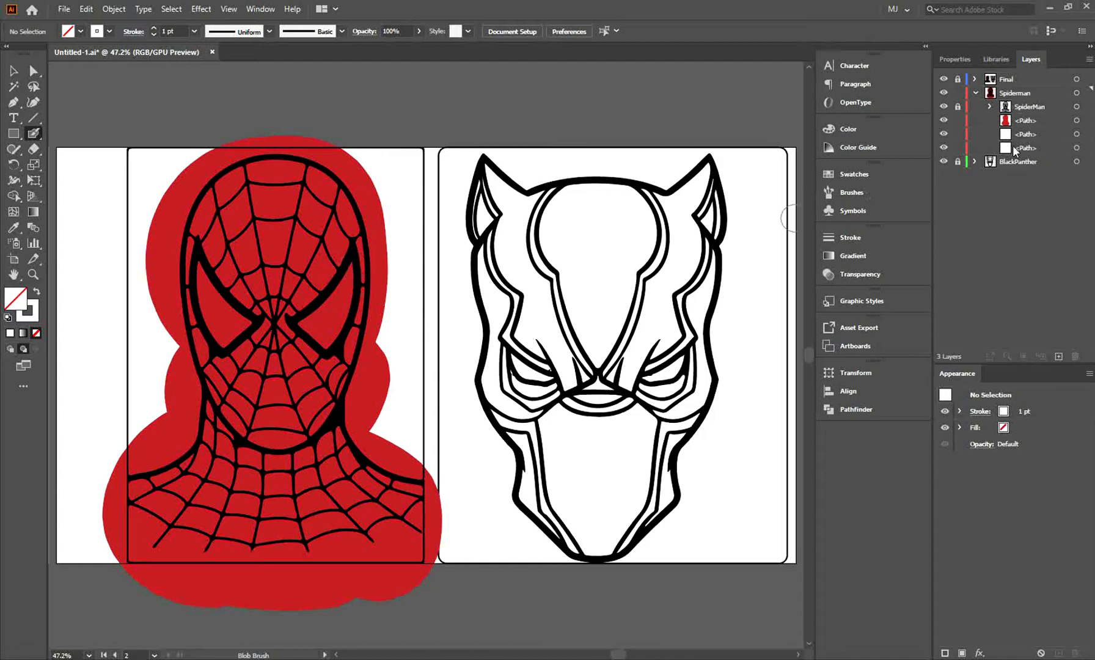
left_click_drag(1018, 148, 1024, 120)
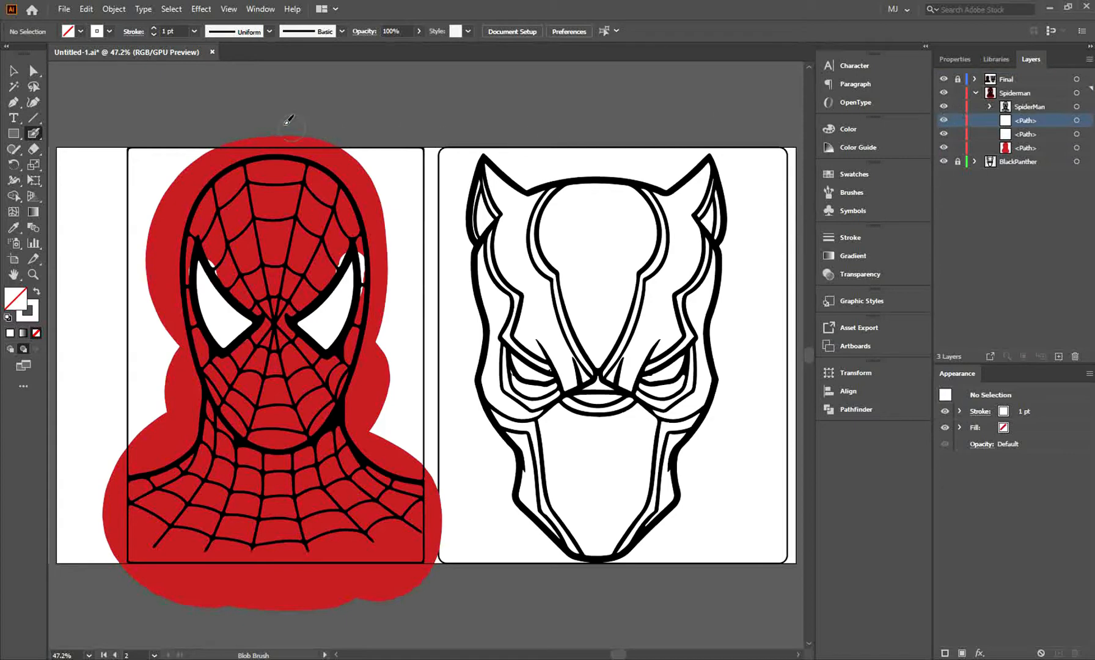
Select all and erase the red overflow around the head and below the shoulders with Shape Builder.
key("v")
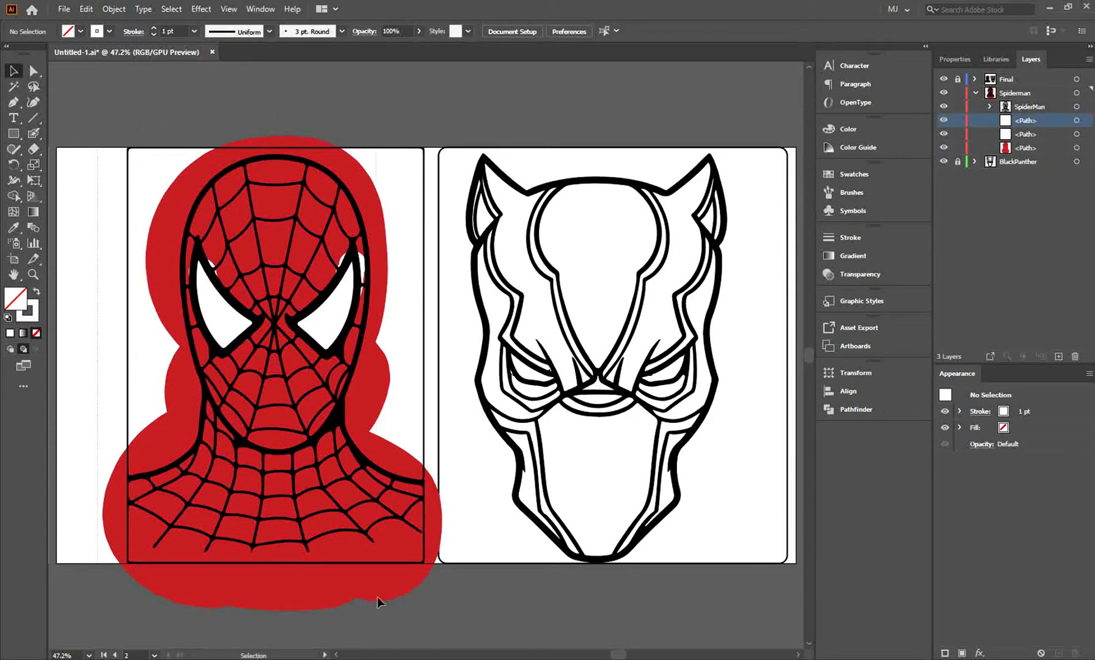
key("ctrl+a")
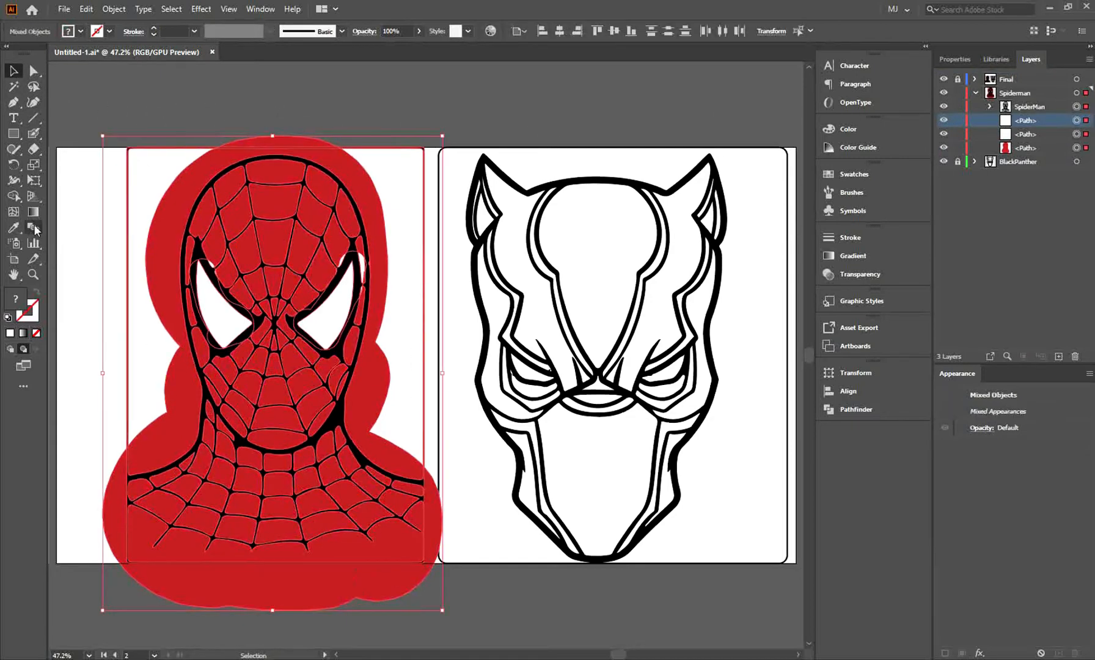
left_click(16, 197)
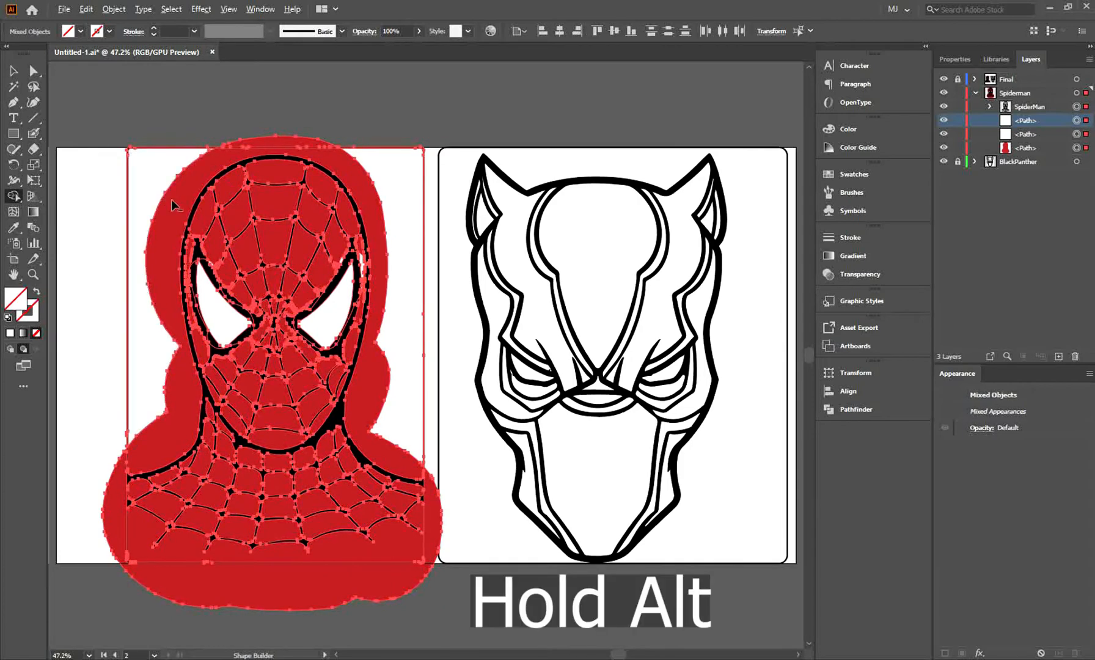
left_click_drag(172, 199, 261, 147, "alt")
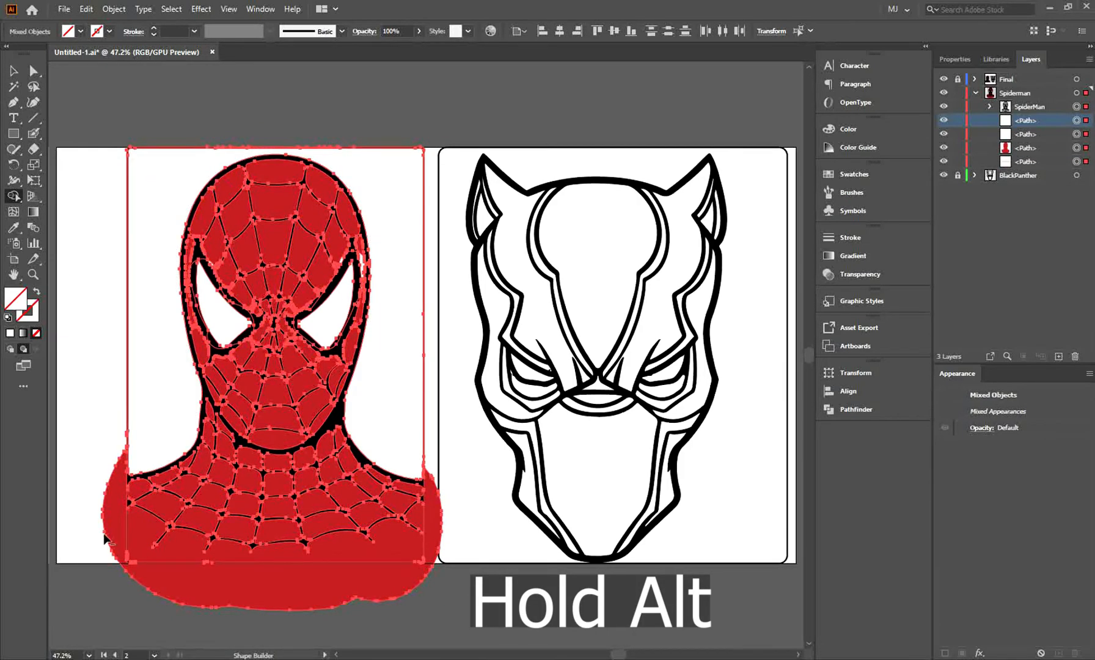
left_click_drag(125, 536, 247, 617)
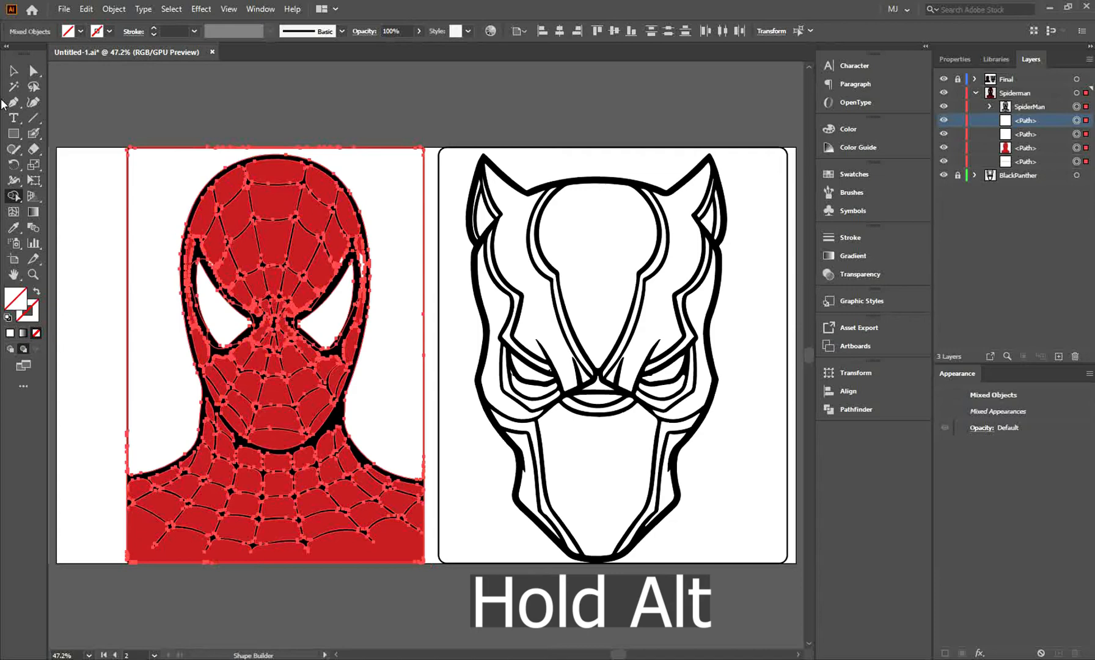
Reselect all the Spider-Man artwork and remove the stray white eye-corner fragments with Shape Builder.
left_click(14, 71)
left_click(146, 90)
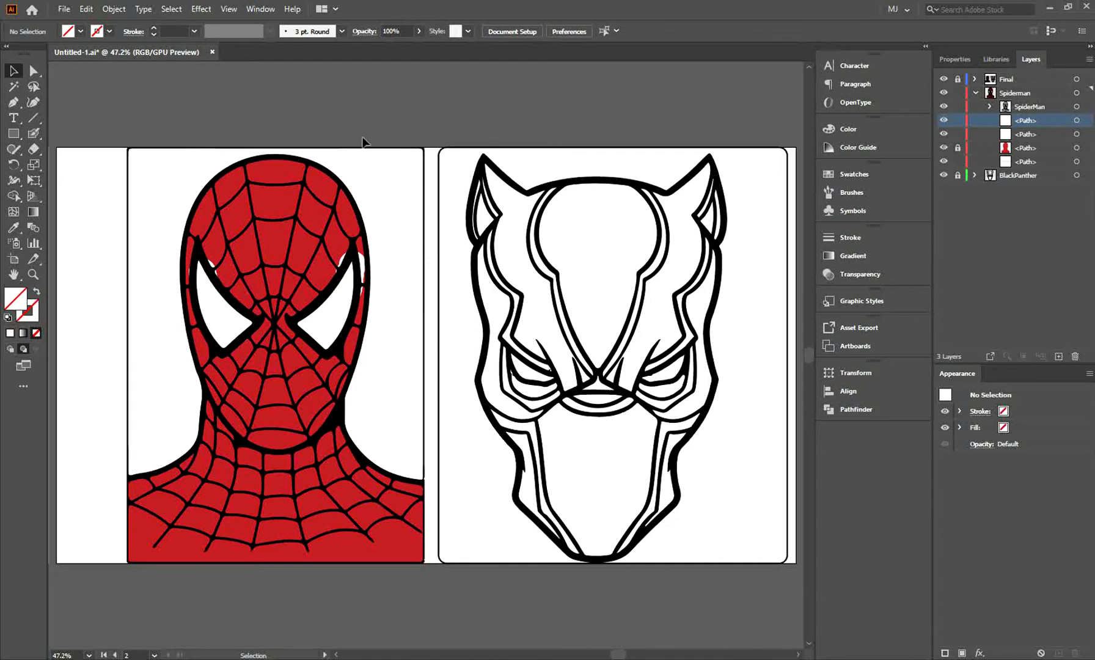
key("ctrl+a")
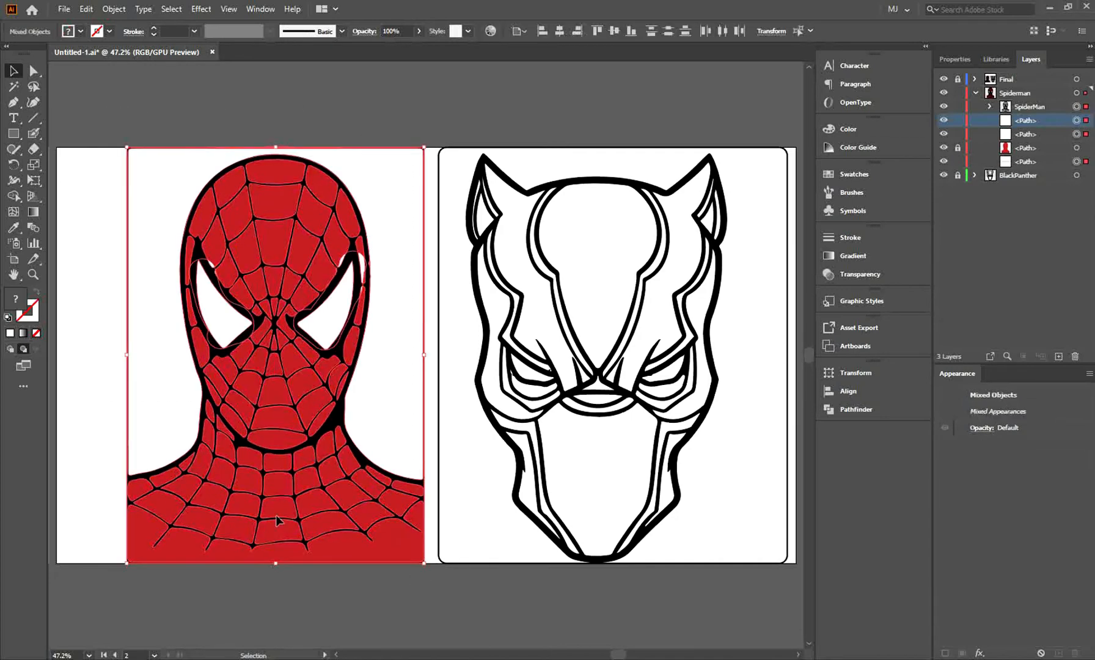
left_click(15, 197)
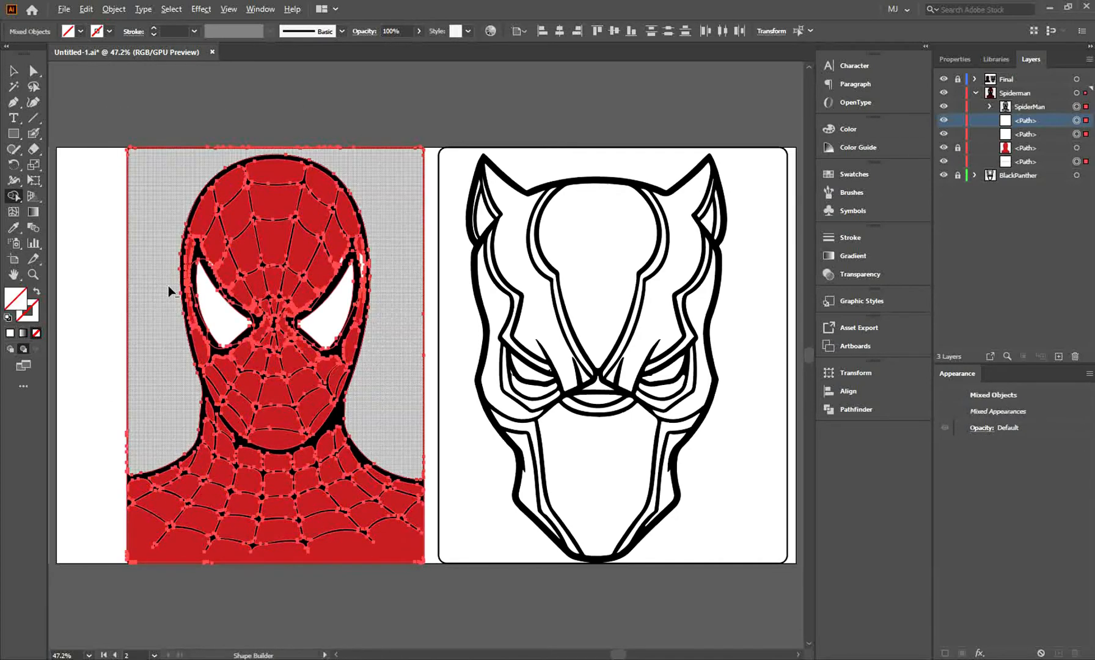
scroll(168, 285, "up", 3)
scroll(180, 283, "up", 3)
scroll(297, 202, "up", 2)
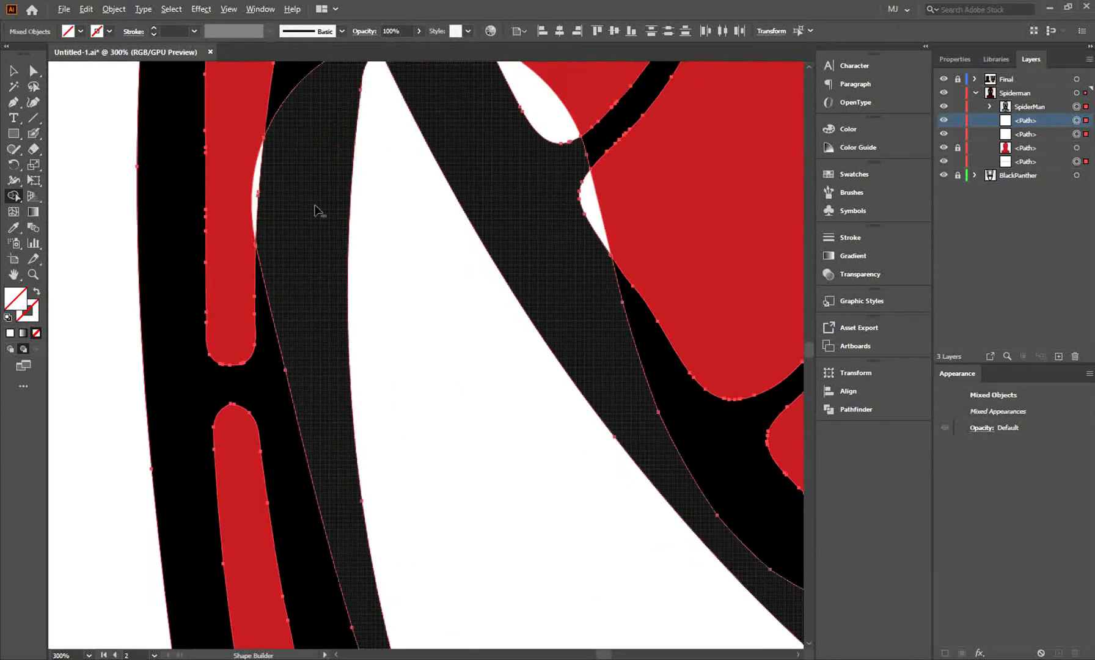
scroll(298, 202, "up", 2)
scroll(192, 184, "down", 2)
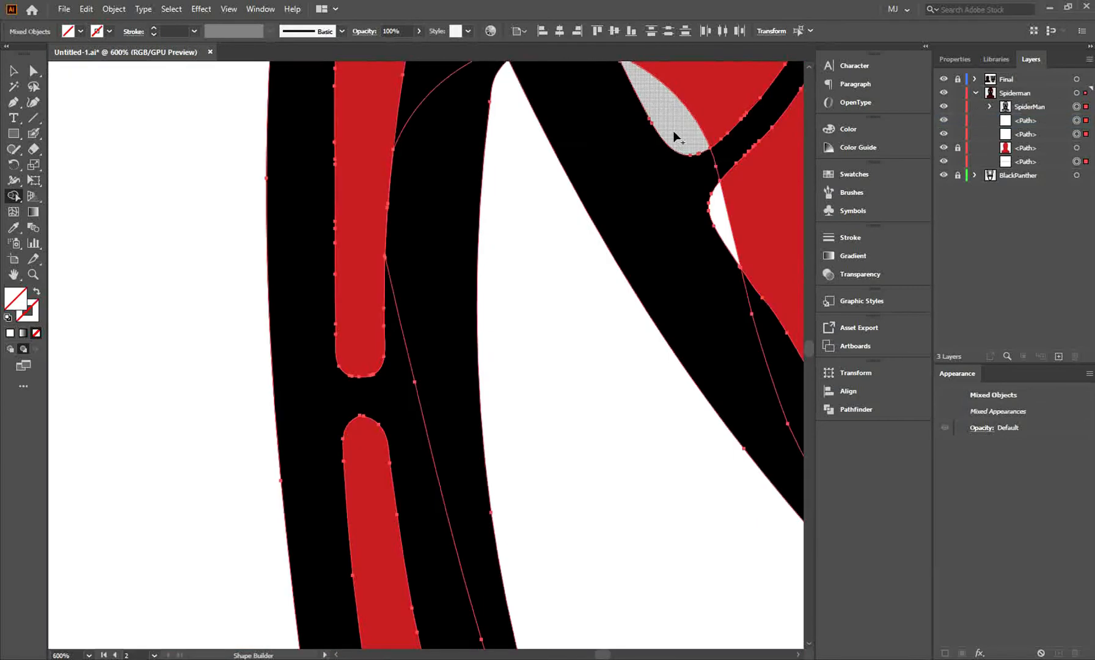
scroll(599, 257, "down", 2)
scroll(576, 516, "down", 1)
scroll(576, 515, "down", 2)
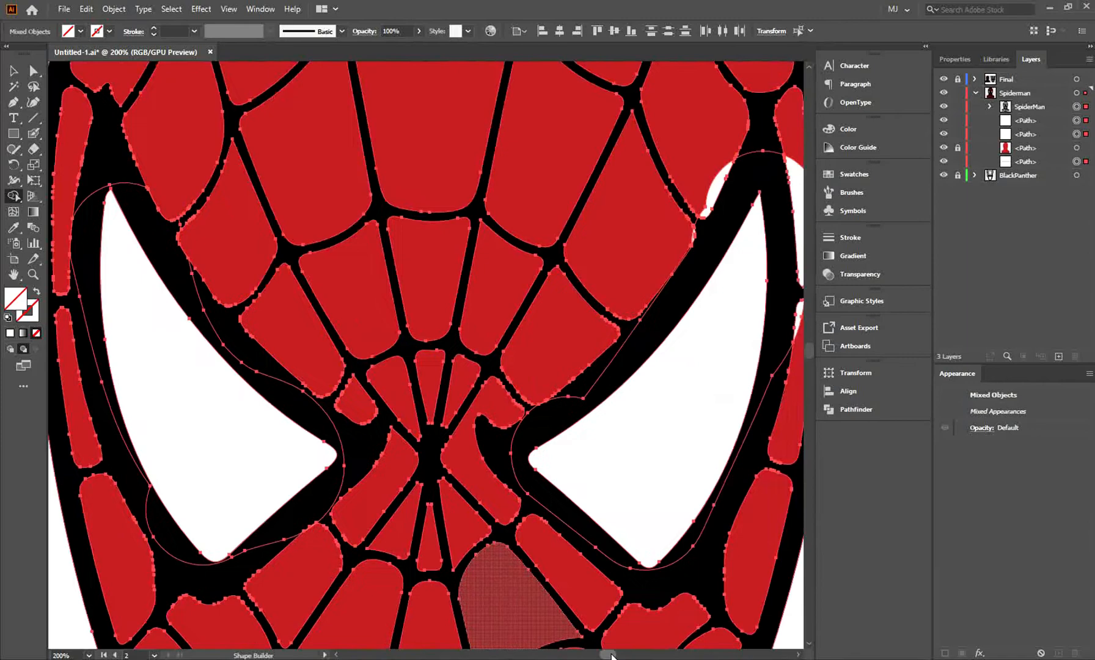
scroll(650, 214, "up", 2)
scroll(487, 197, "up", 3)
scroll(788, 355, "down", 3)
Fit both artboards back in view and deselect the artwork.
key("ctrl+0")
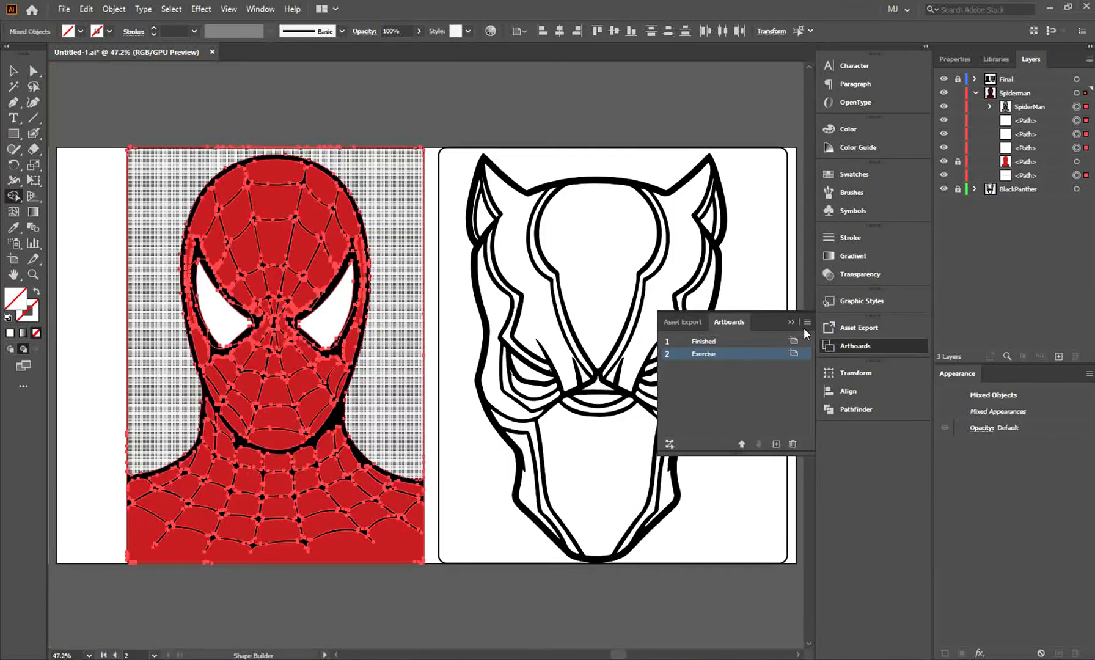
key("v")
left_click(94, 83)
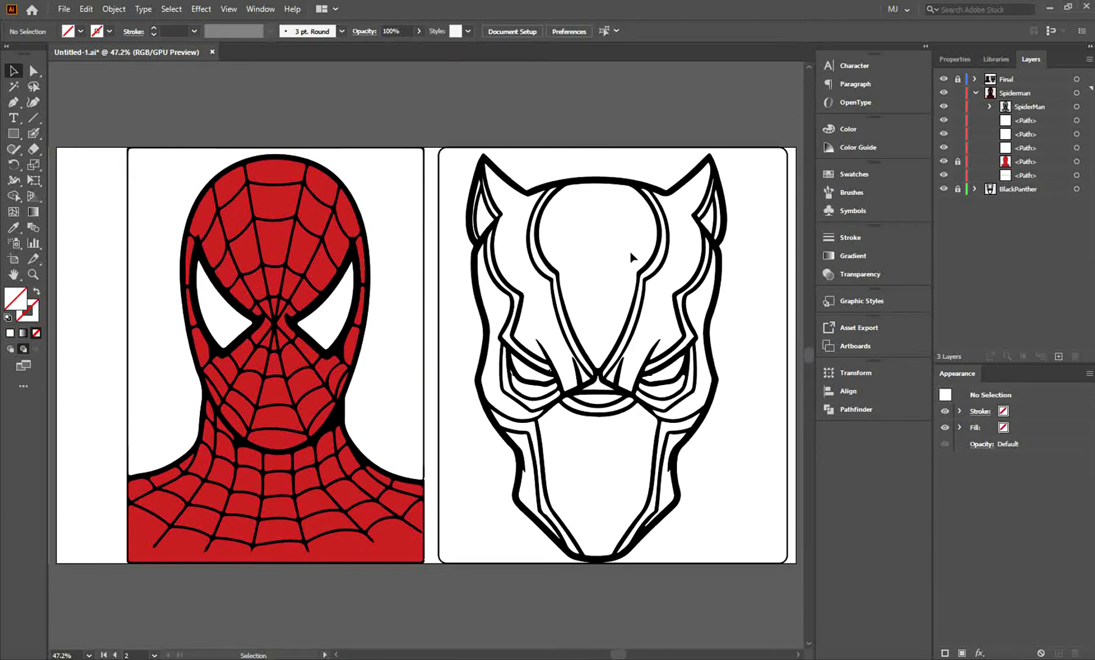
Expand the BlackPanther layer, paint its grey and white fills, then collapse the layer.
left_click(977, 94)
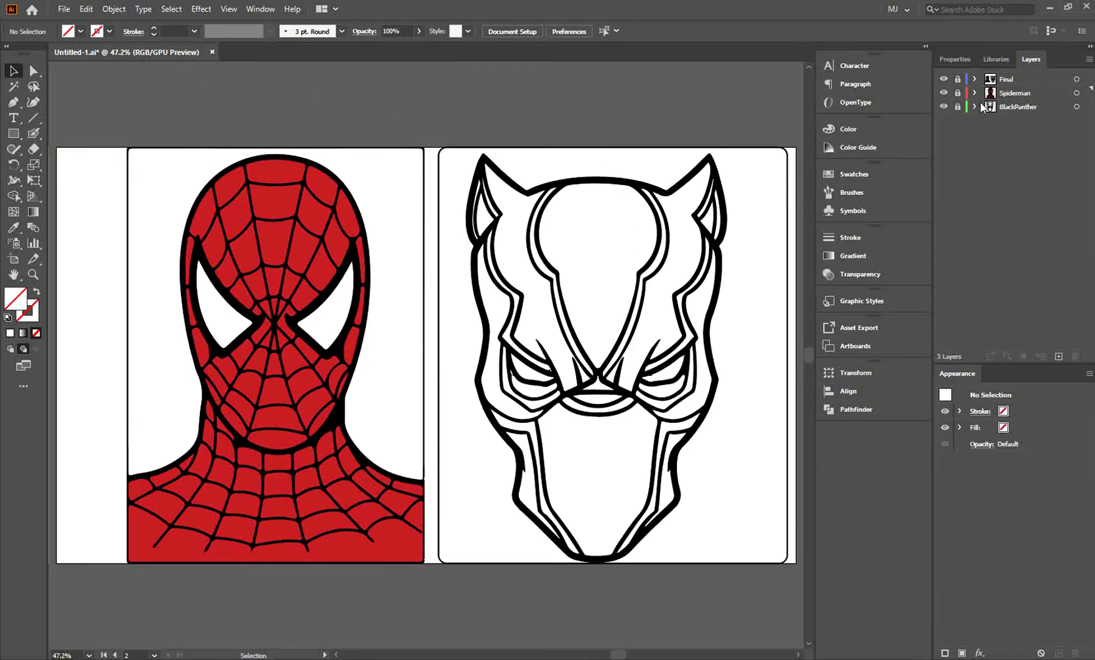
left_click(974, 106)
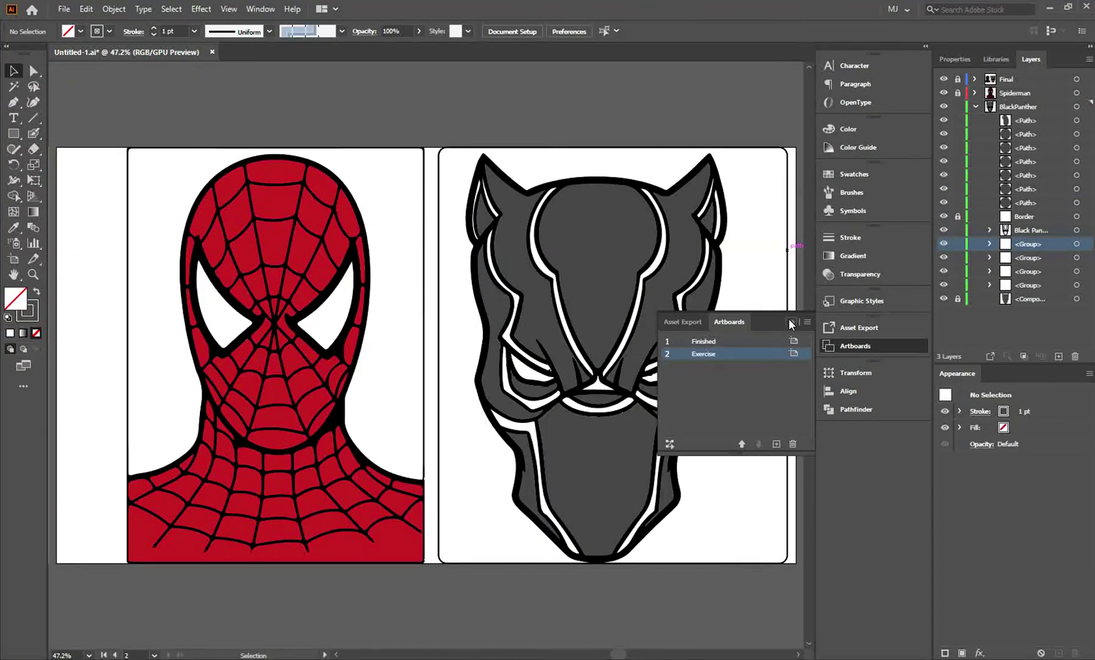
left_click(790, 322)
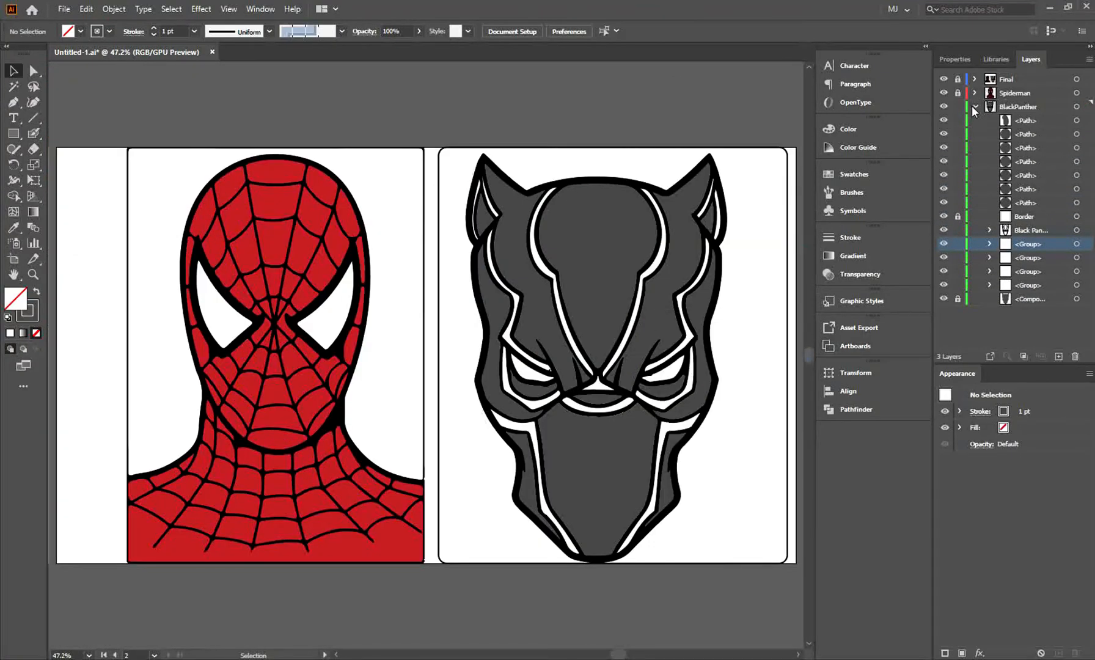
left_click(975, 106)
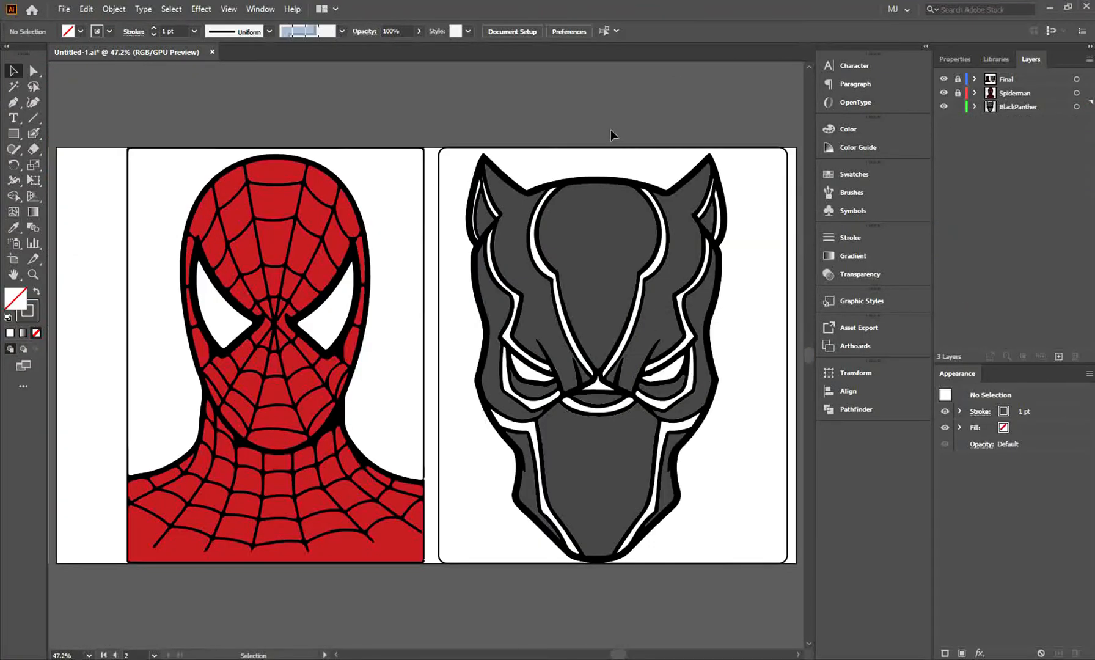